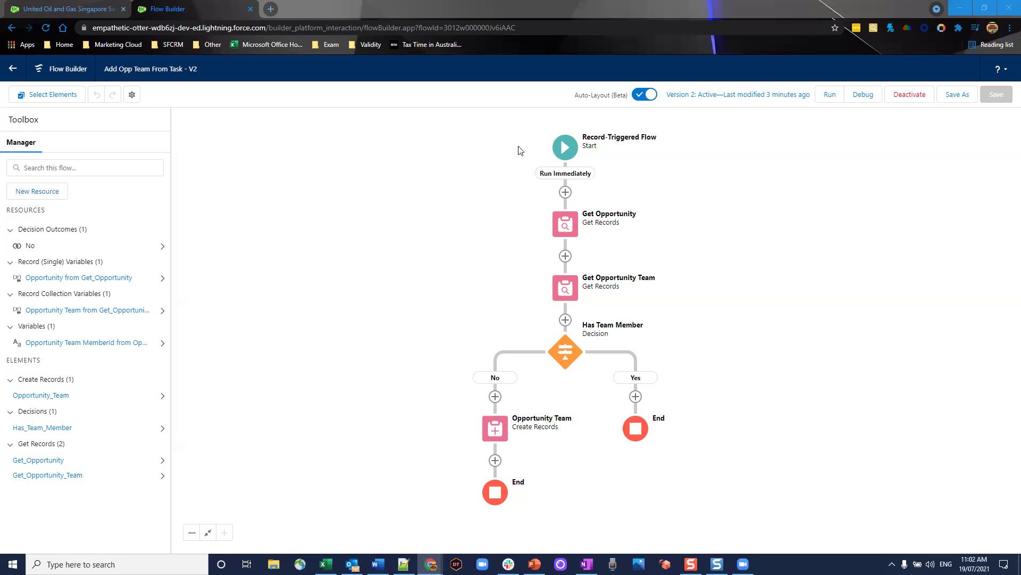
Step: Review the Start element's Task trigger conditions: WhatId starts with 006 and OwnerId is null False
click(571, 148)
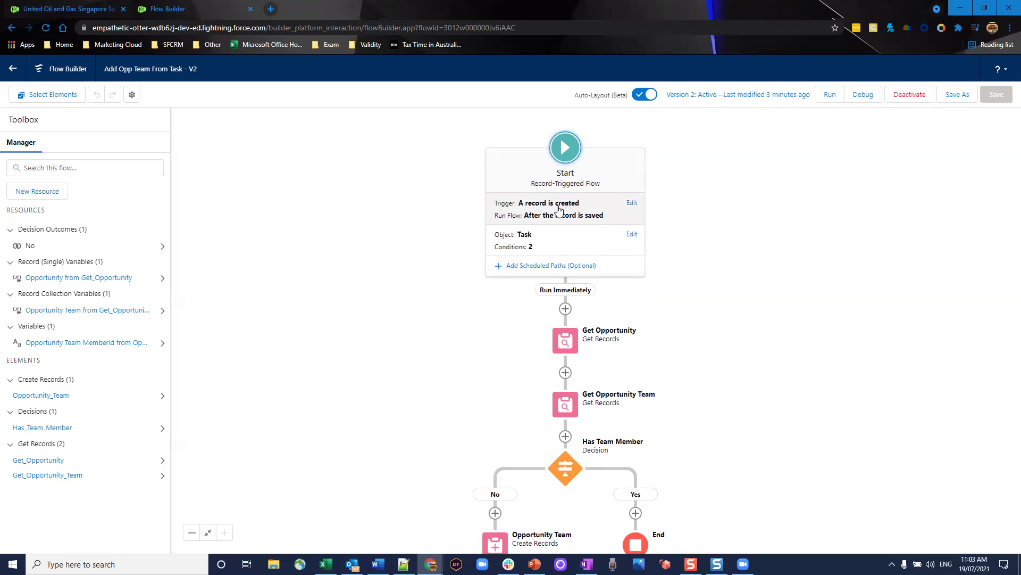
click(564, 241)
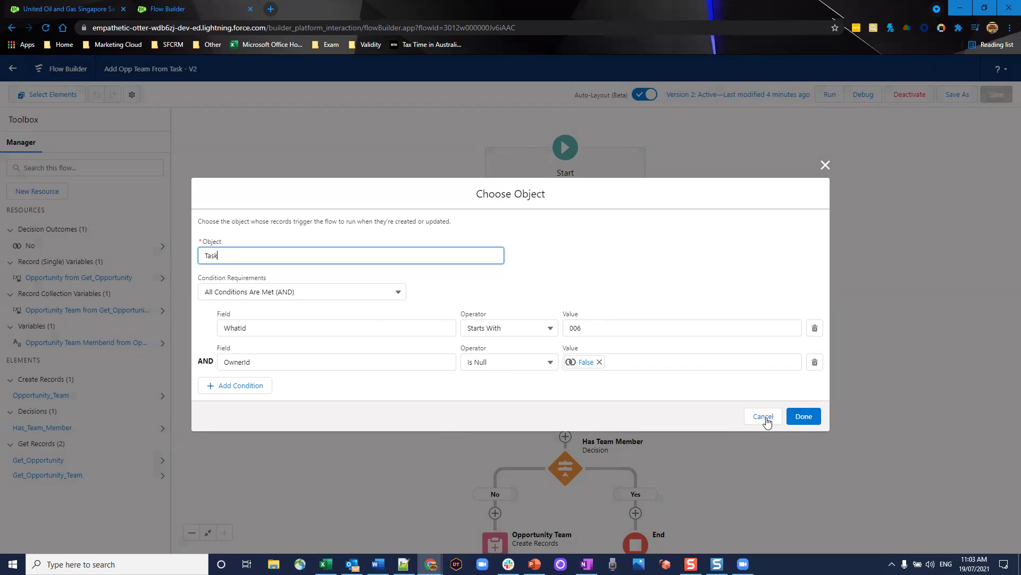
click(794, 417)
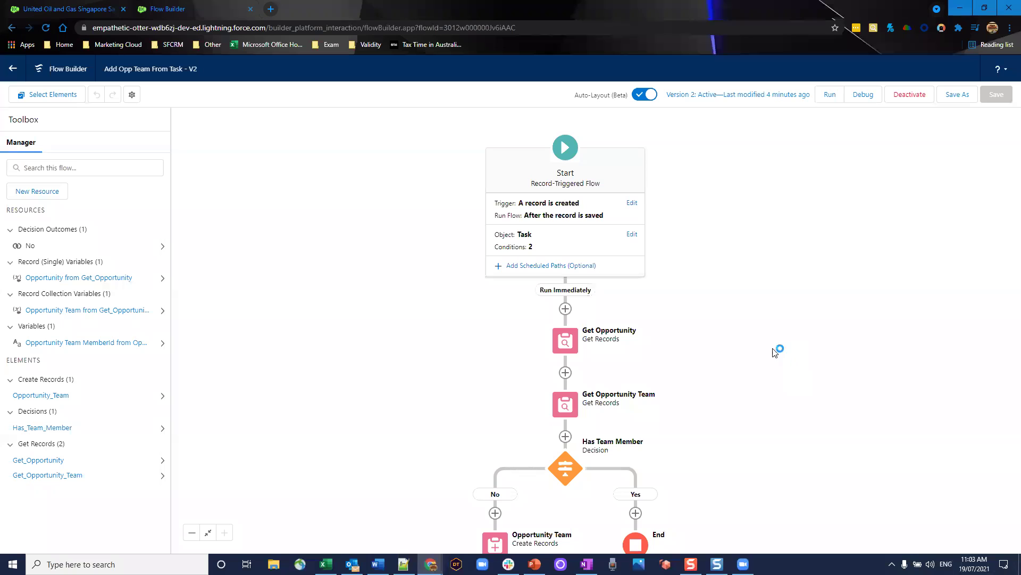
scroll(740, 361, down, 2)
scroll(692, 266, down, 2)
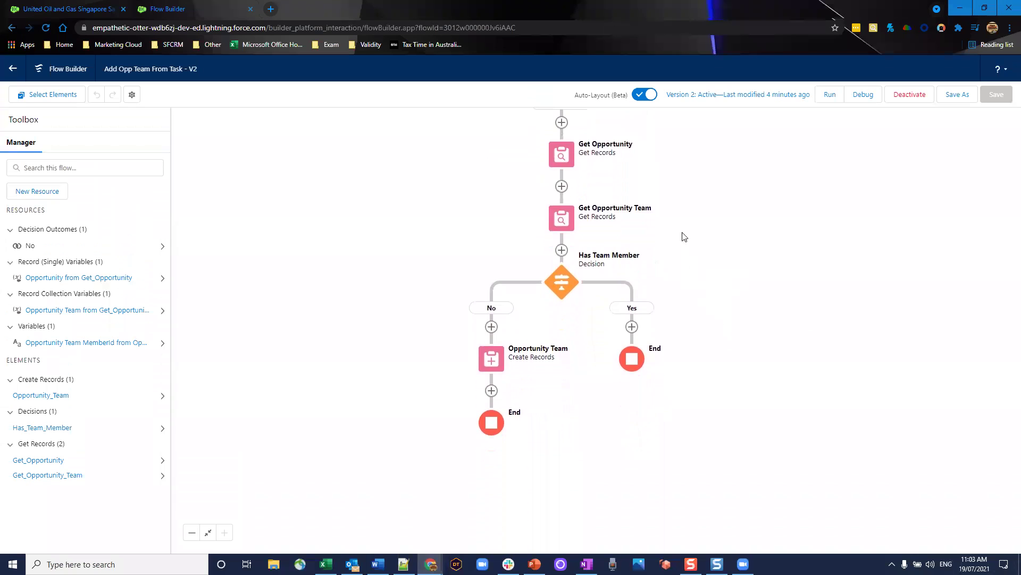
scroll(672, 293, up, 2)
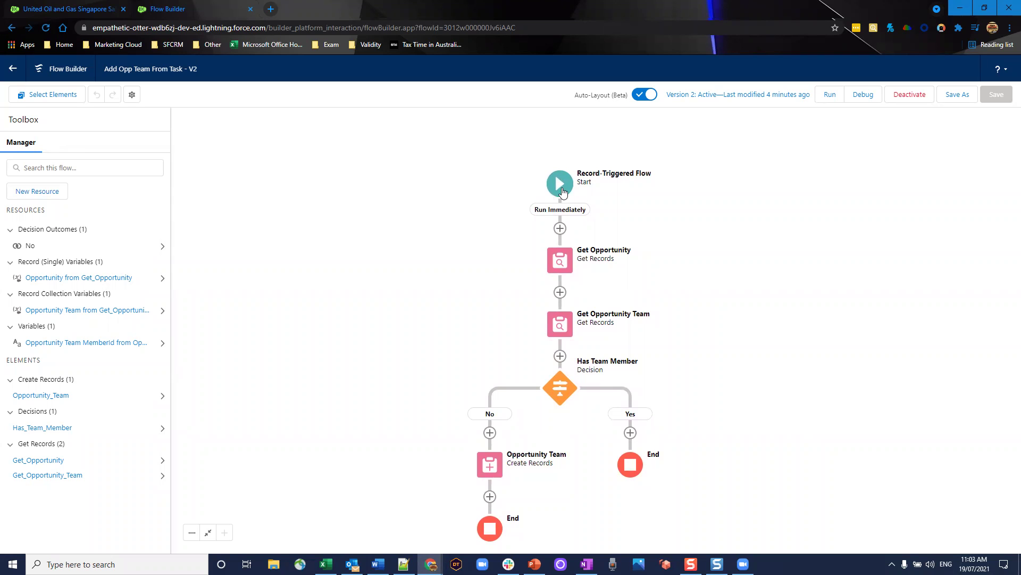
click(559, 267)
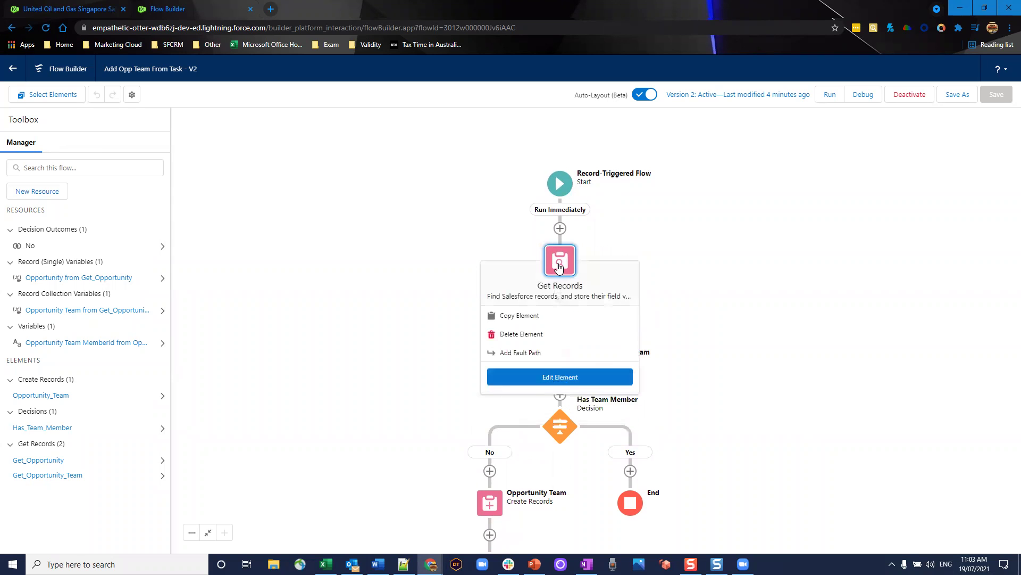
click(568, 379)
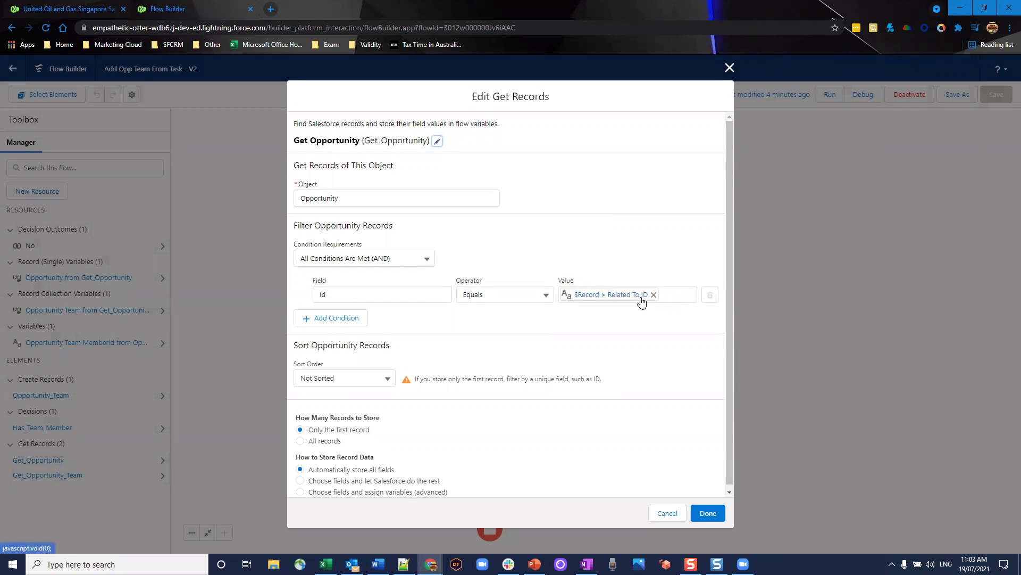
scroll(642, 301, down, 1)
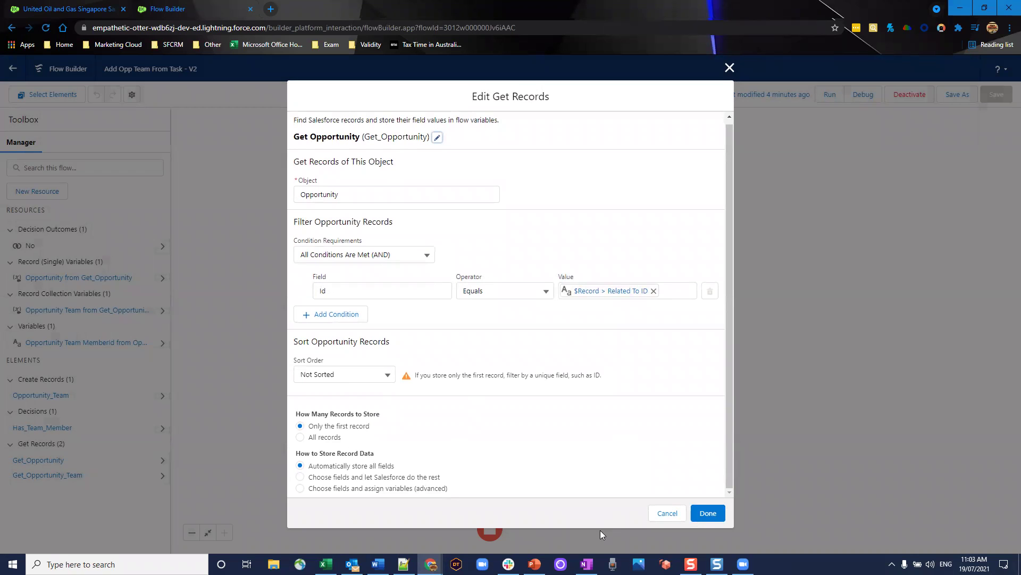
click(667, 514)
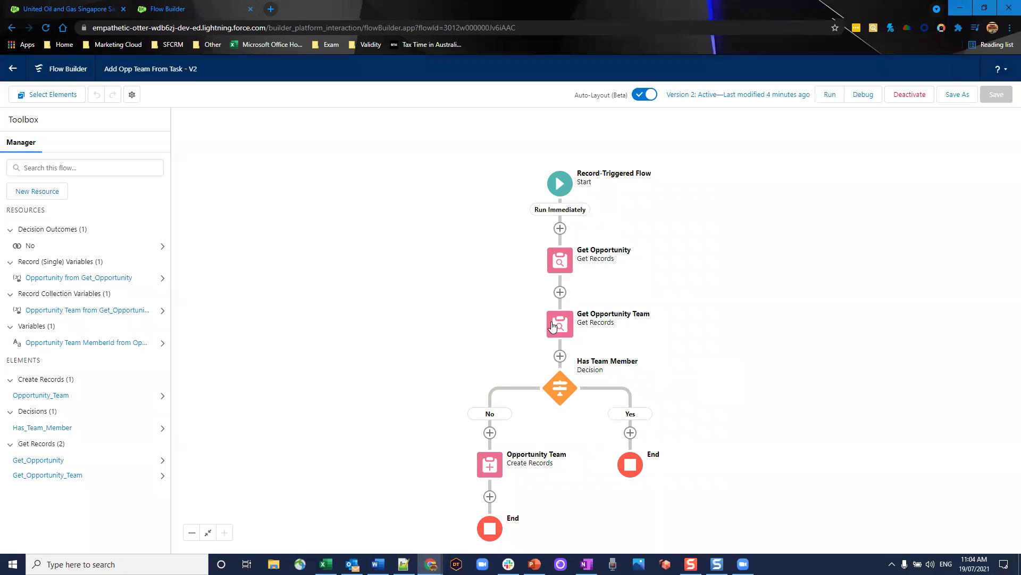
click(558, 327)
click(548, 440)
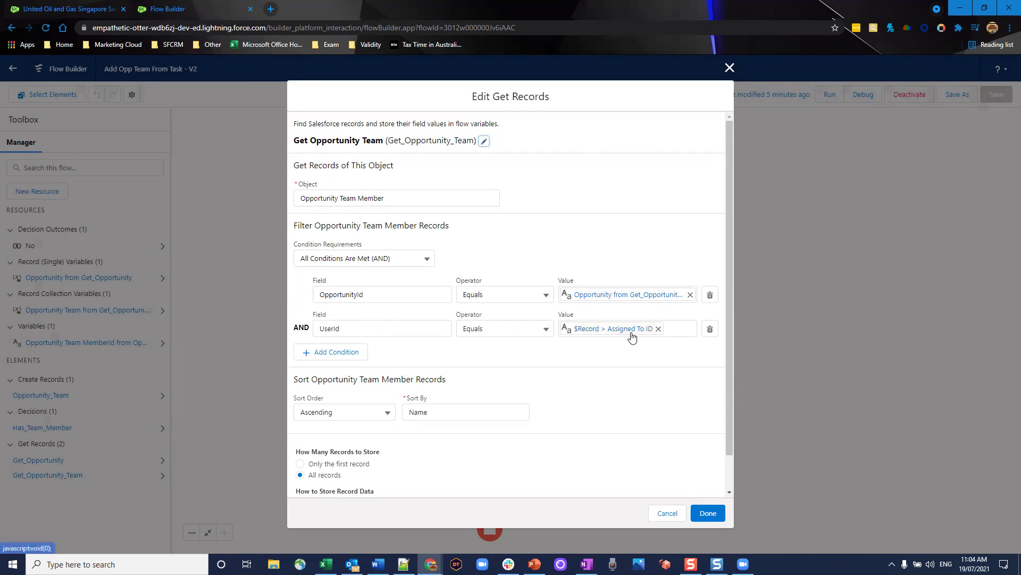
click(659, 514)
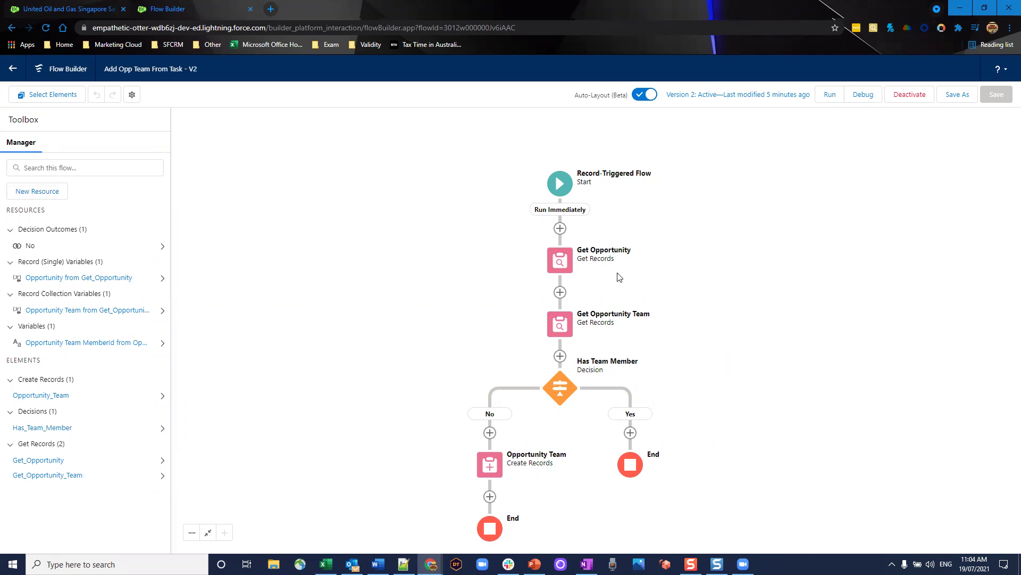
click(571, 384)
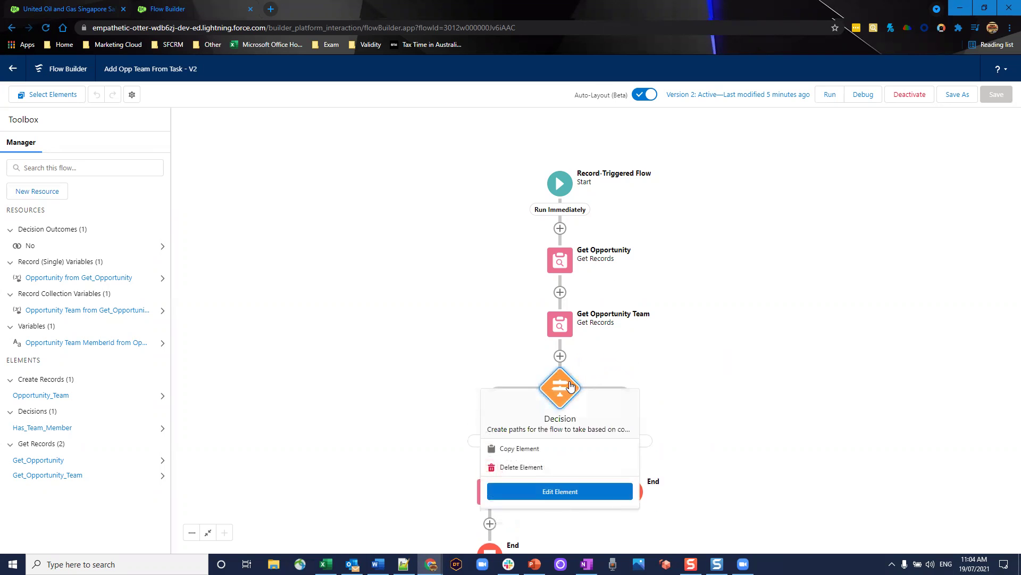
click(582, 490)
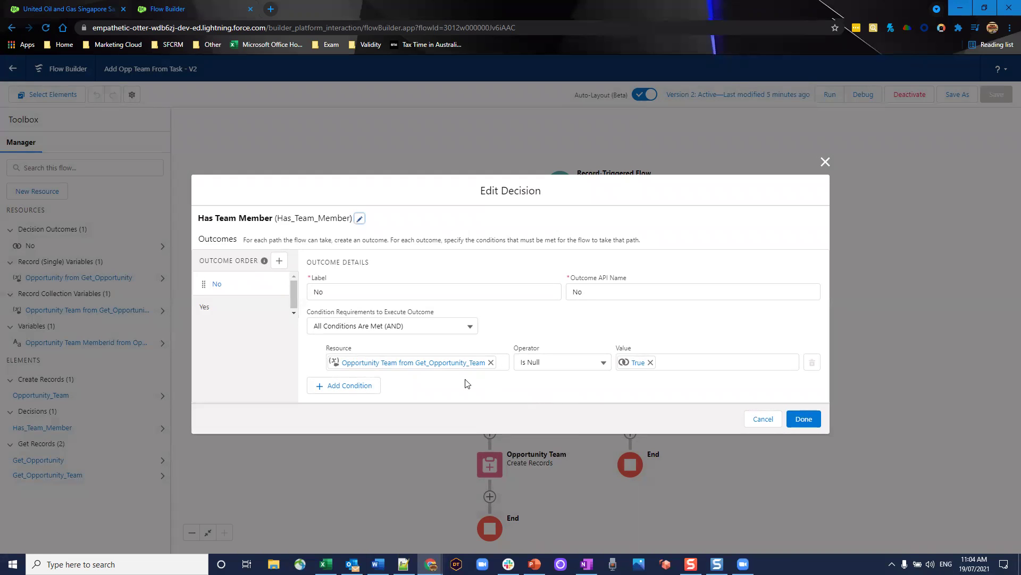
click(398, 367)
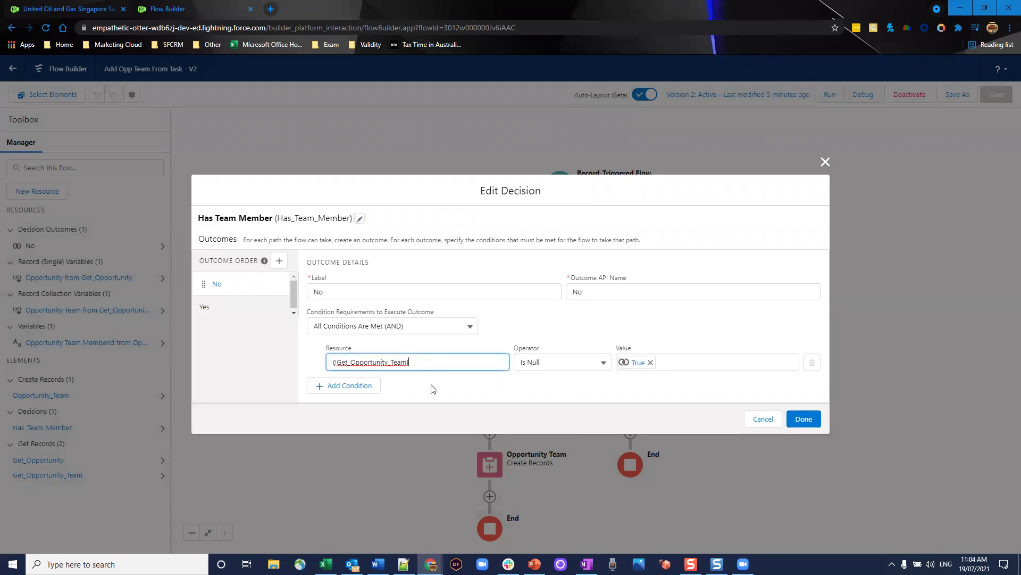
click(468, 392)
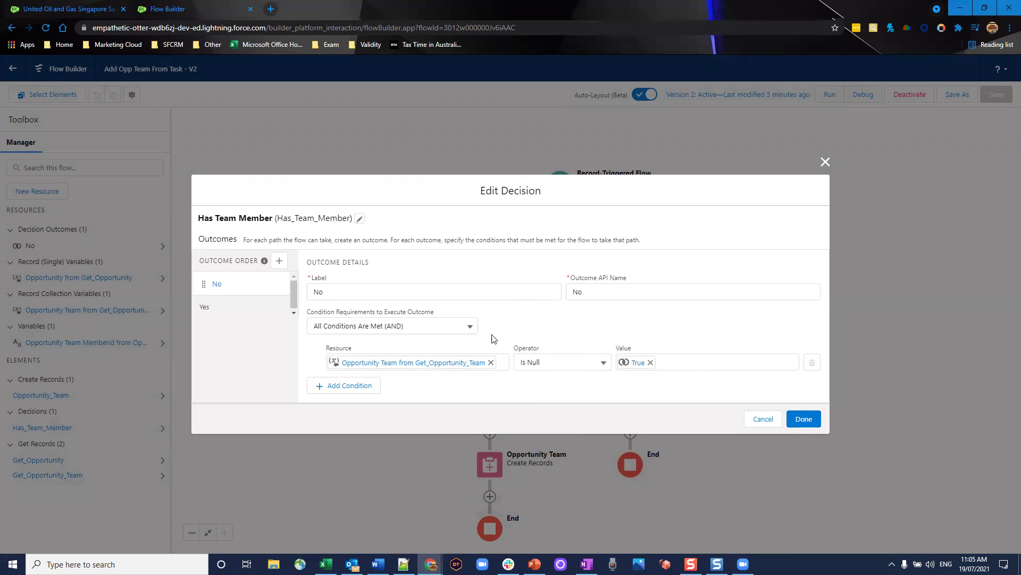
click(253, 304)
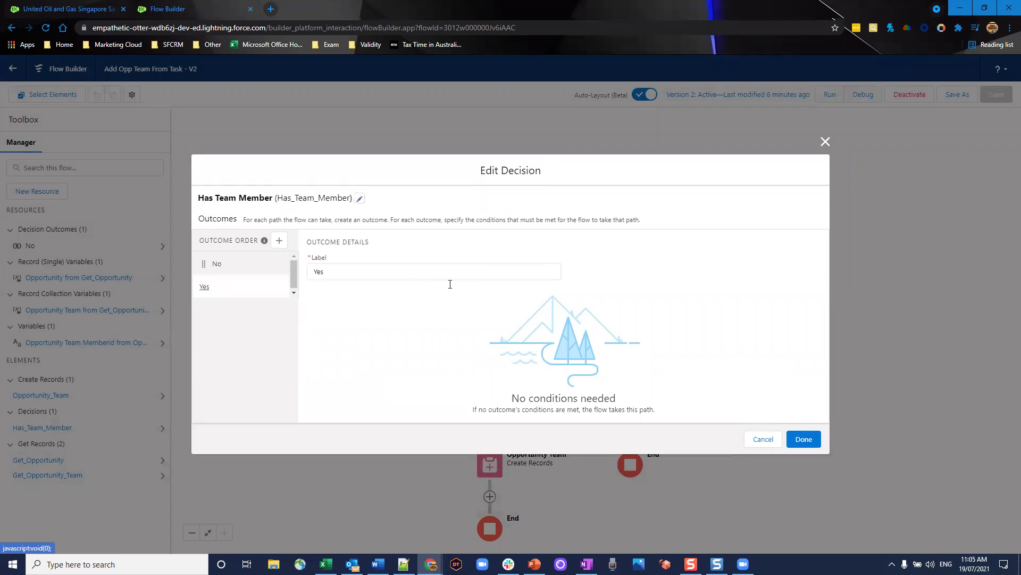
click(755, 440)
drag(642, 548, 642, 510)
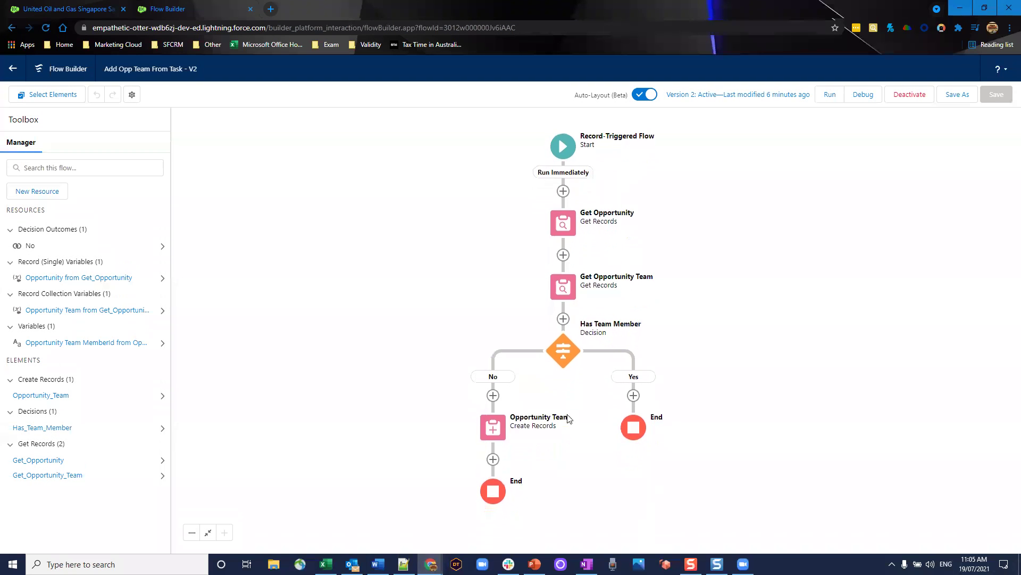
Step: Check the Opportunity Team create element's field values, then return to the United Oil and Gas Singapore Sale opportunity
click(502, 436)
click(515, 539)
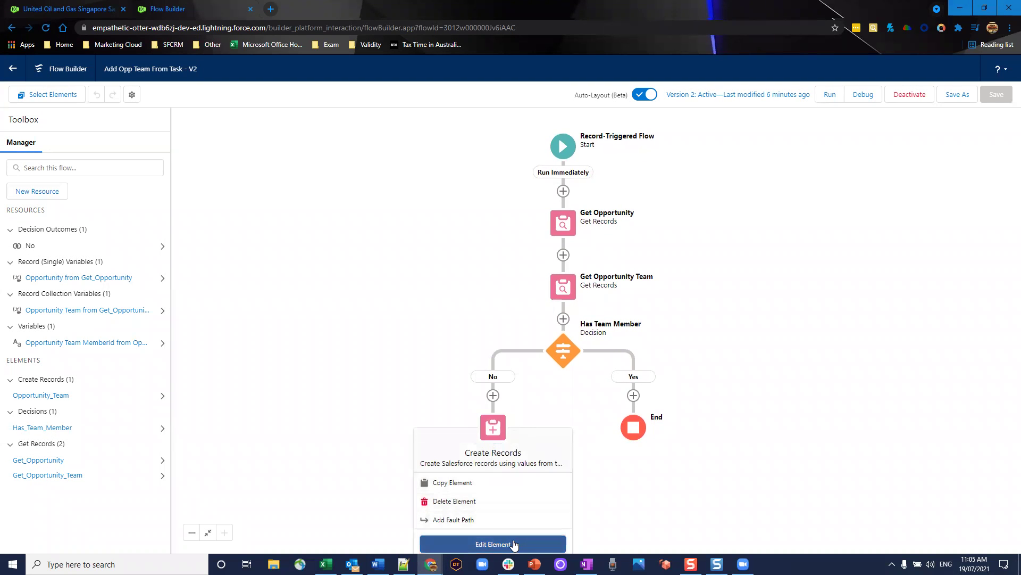
scroll(570, 228, down, 1)
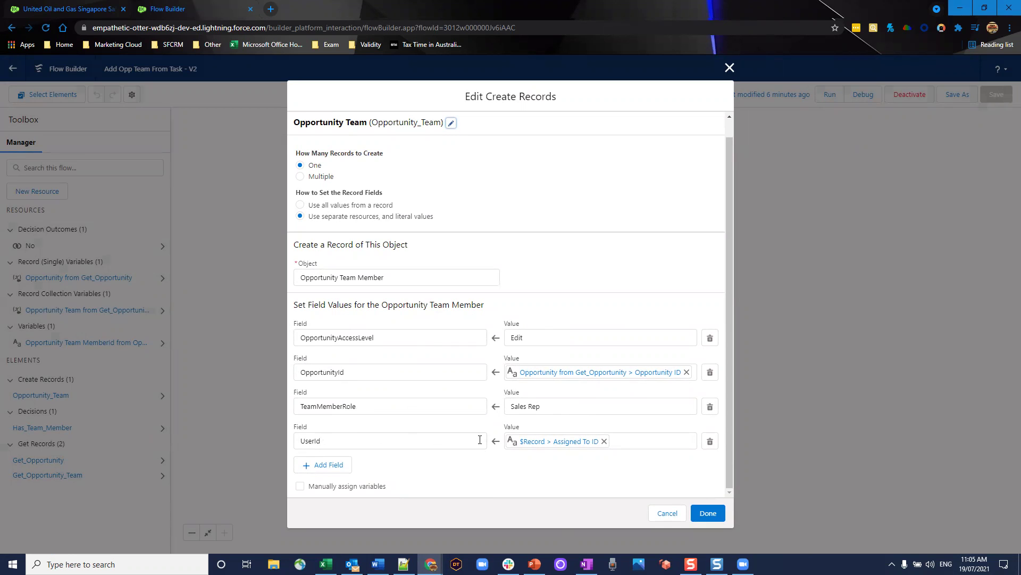
scroll(648, 470, up, 1)
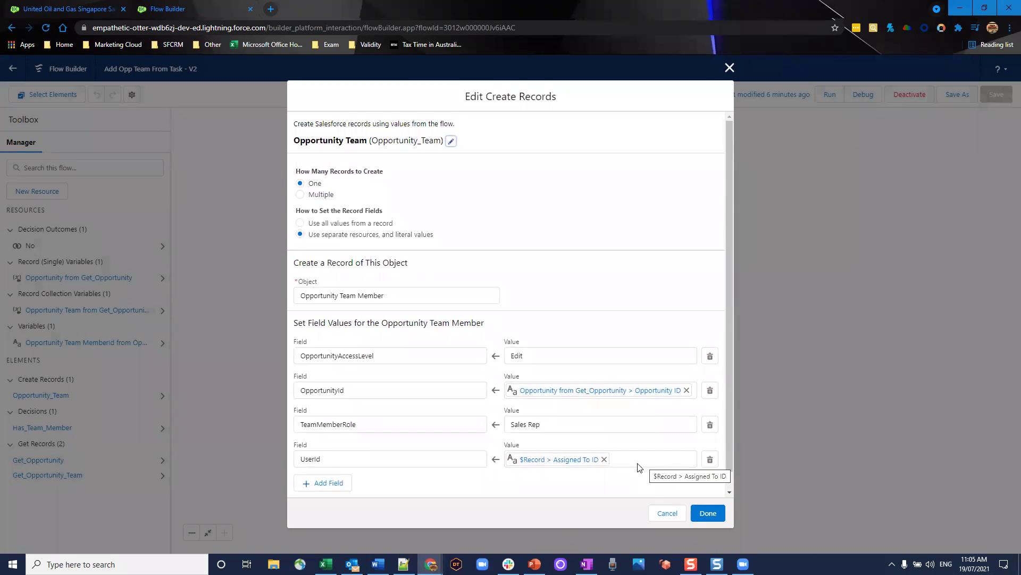
click(713, 517)
click(716, 517)
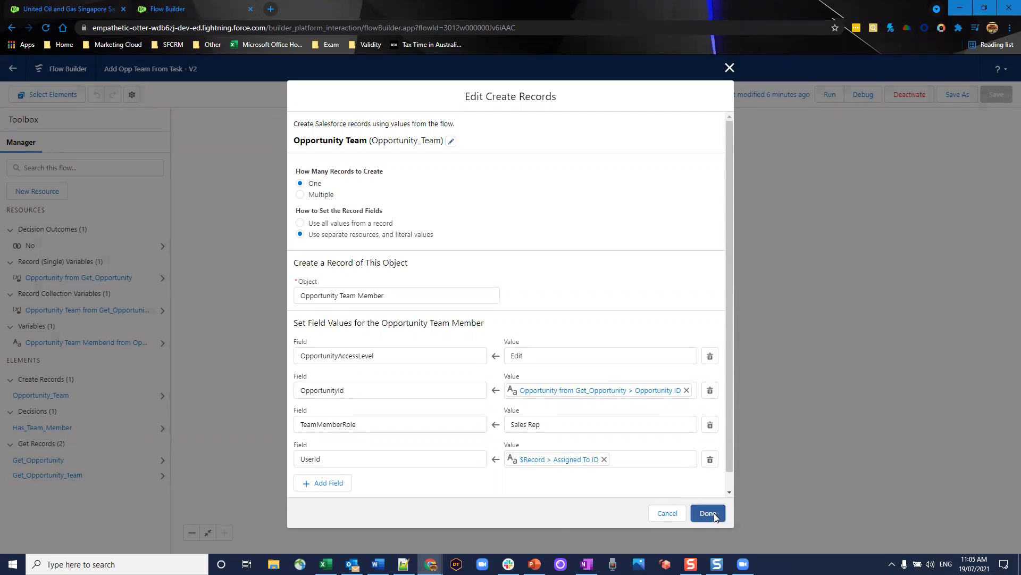
click(104, 4)
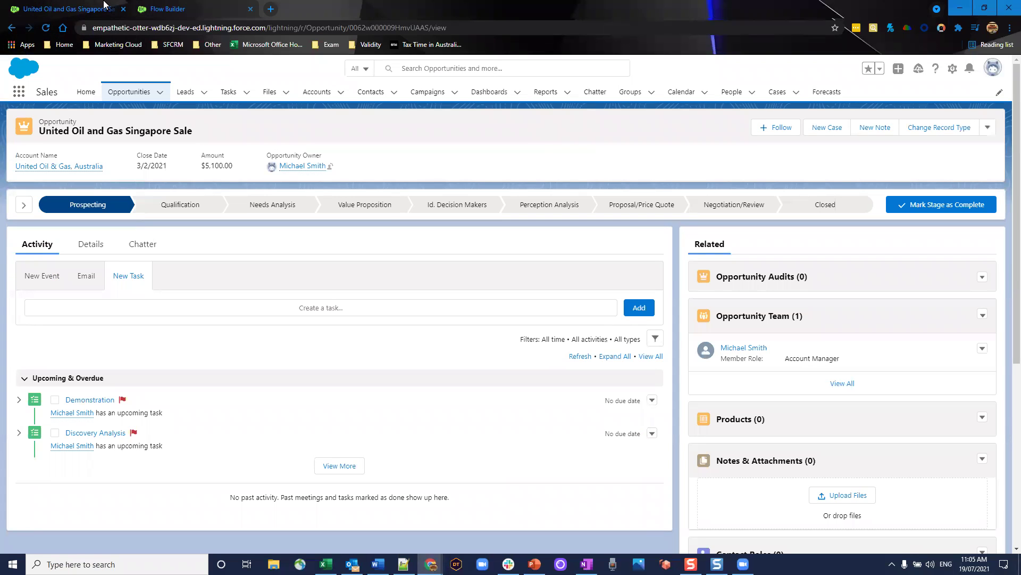
Step: Save a new Send Quote task due 21/7/2021 with the default assignee to trigger the flow
click(212, 311)
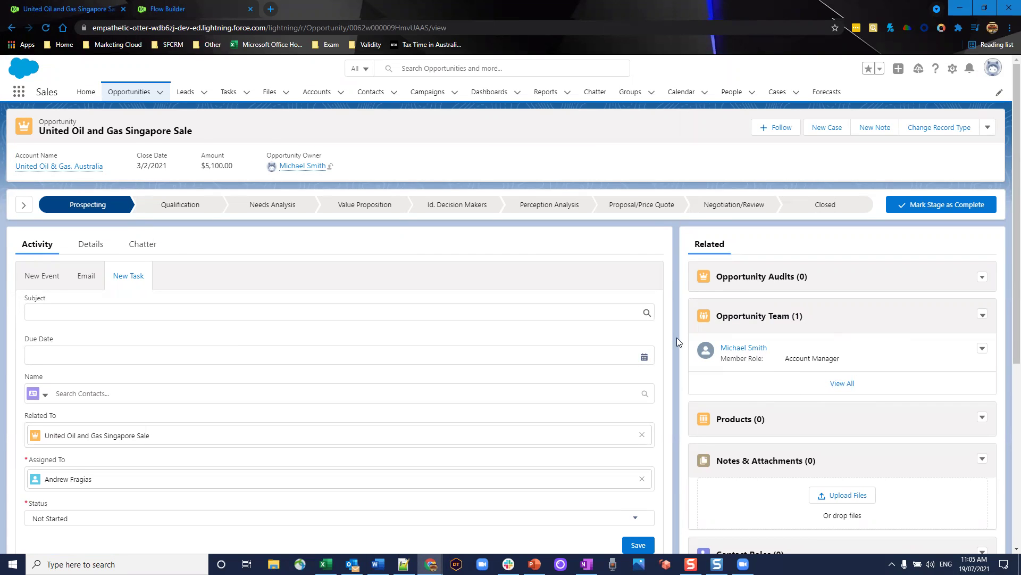
click(91, 313)
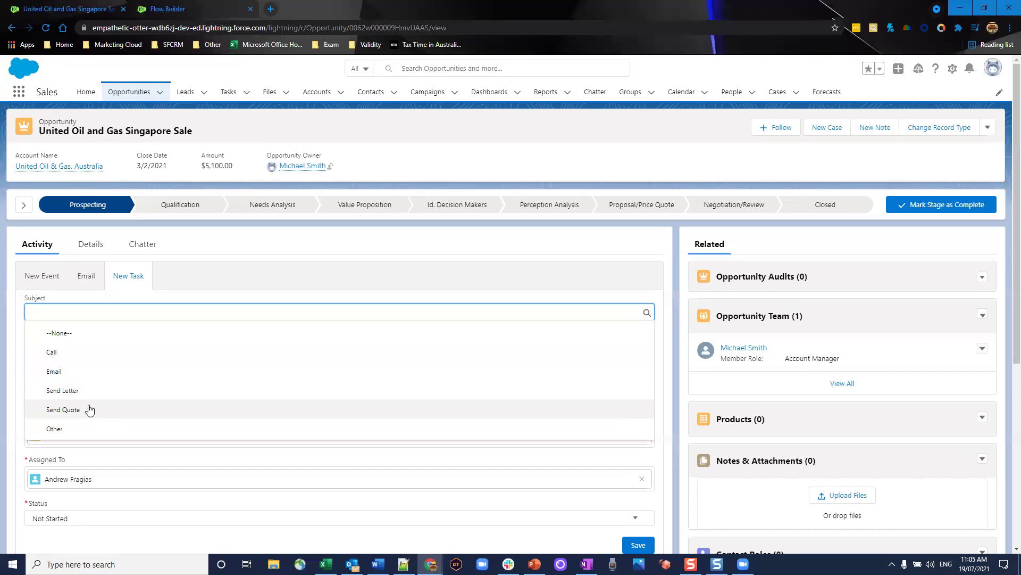
click(63, 409)
click(103, 355)
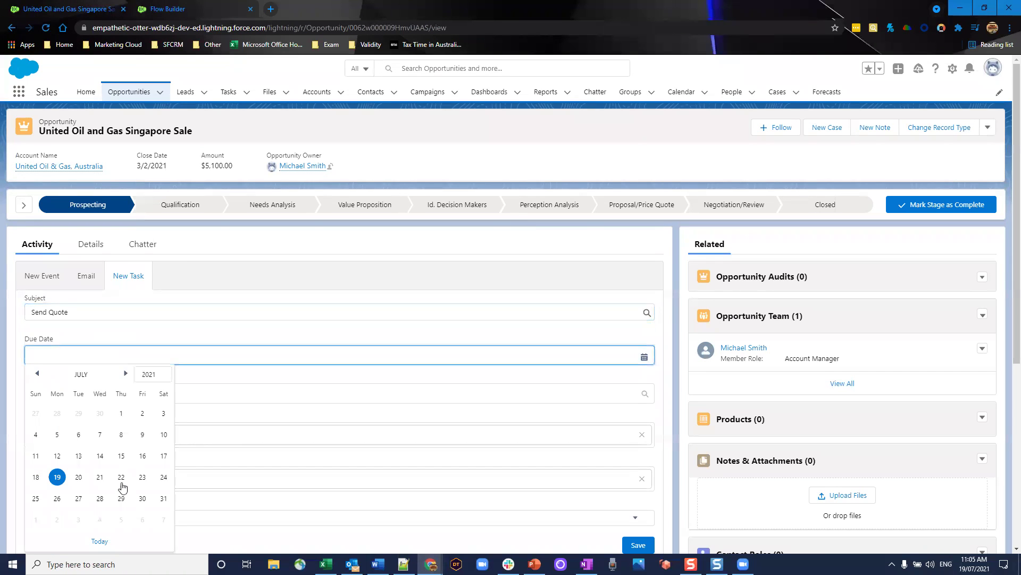
click(99, 477)
scroll(135, 421, down, 2)
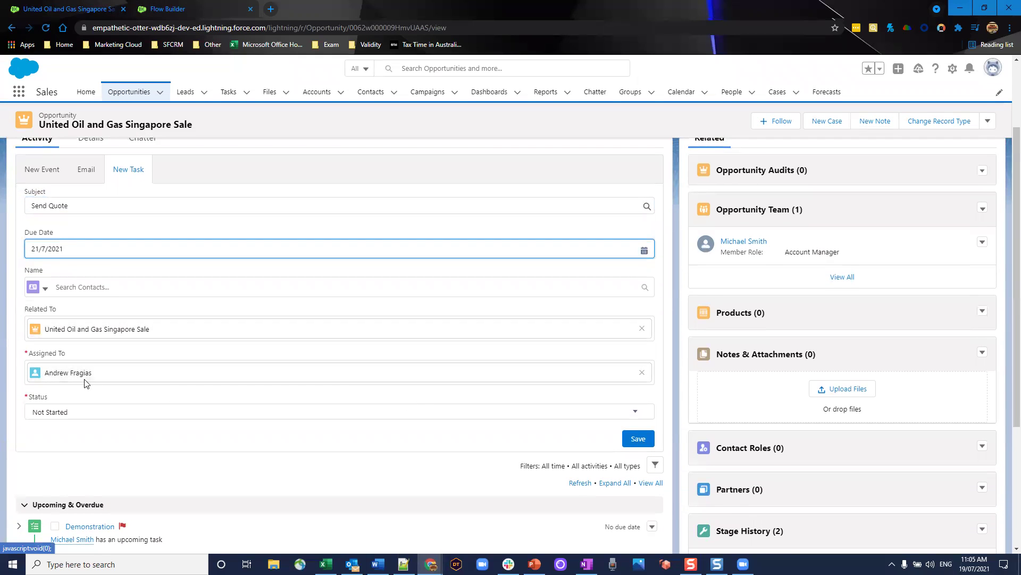
click(638, 439)
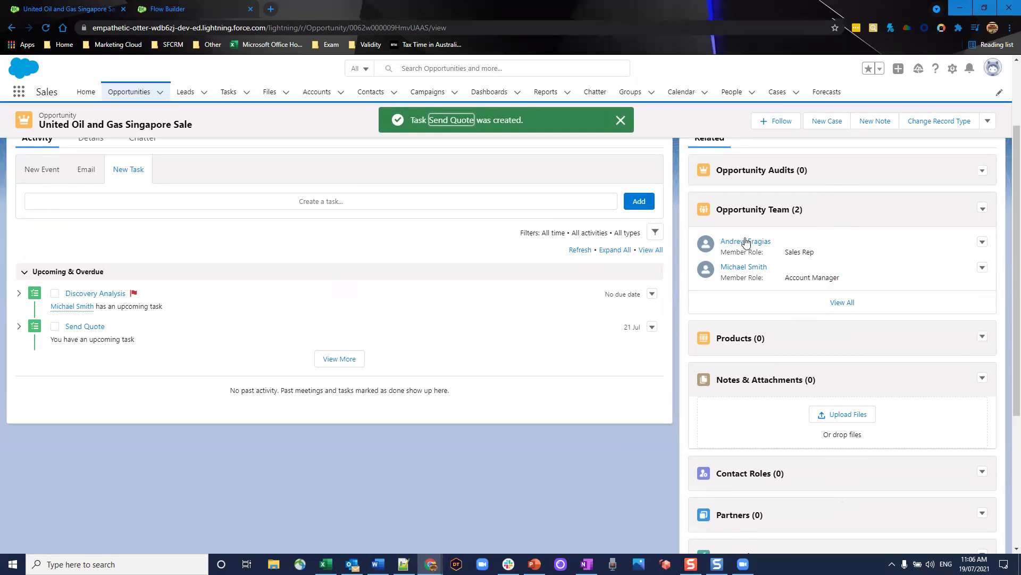
scroll(659, 244, up, 1)
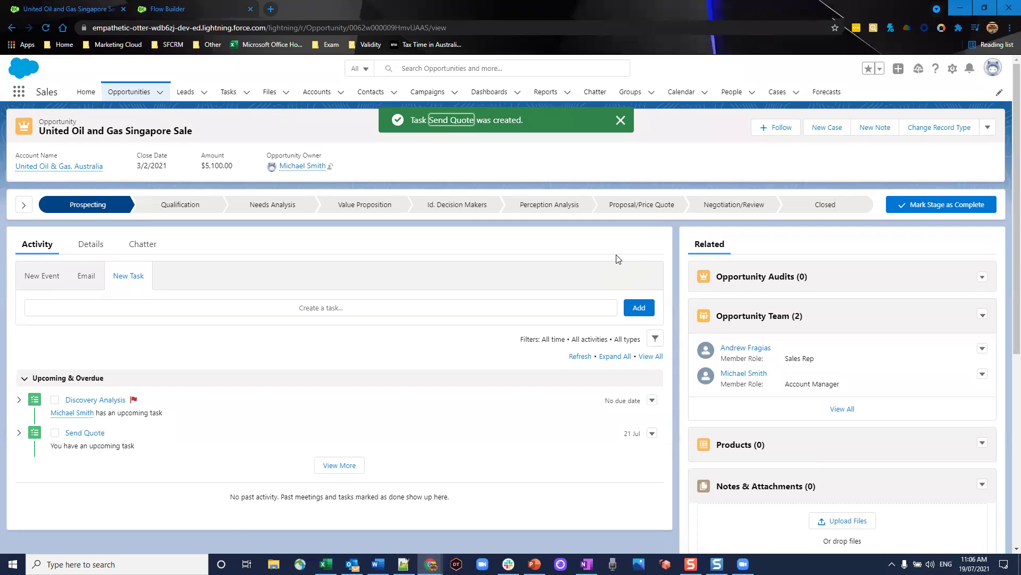